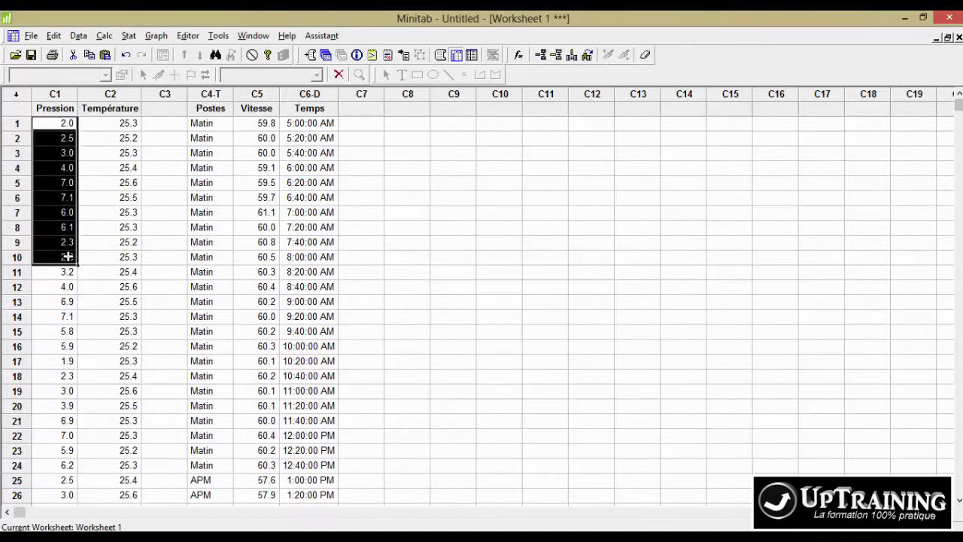
Create a simple time series plot of the Pression column.
click(157, 35)
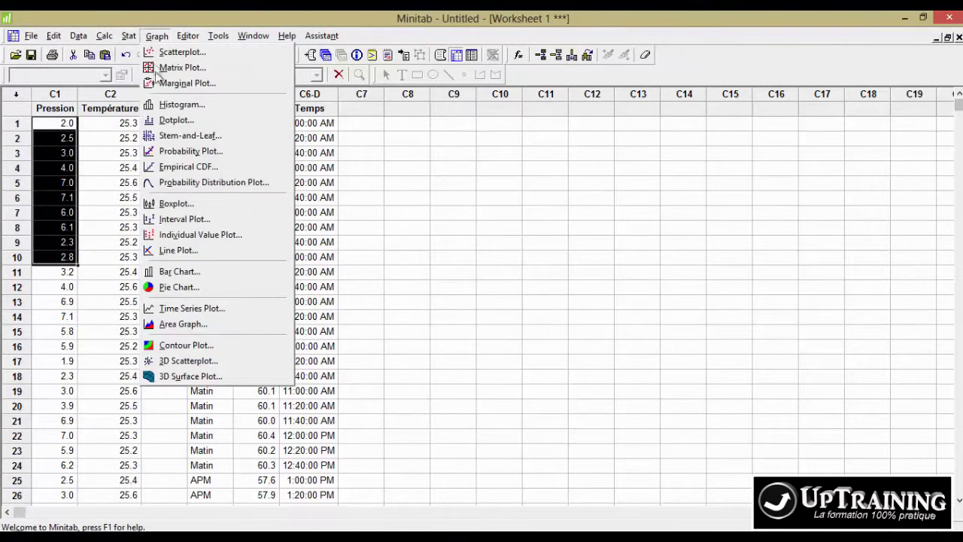
click(190, 309)
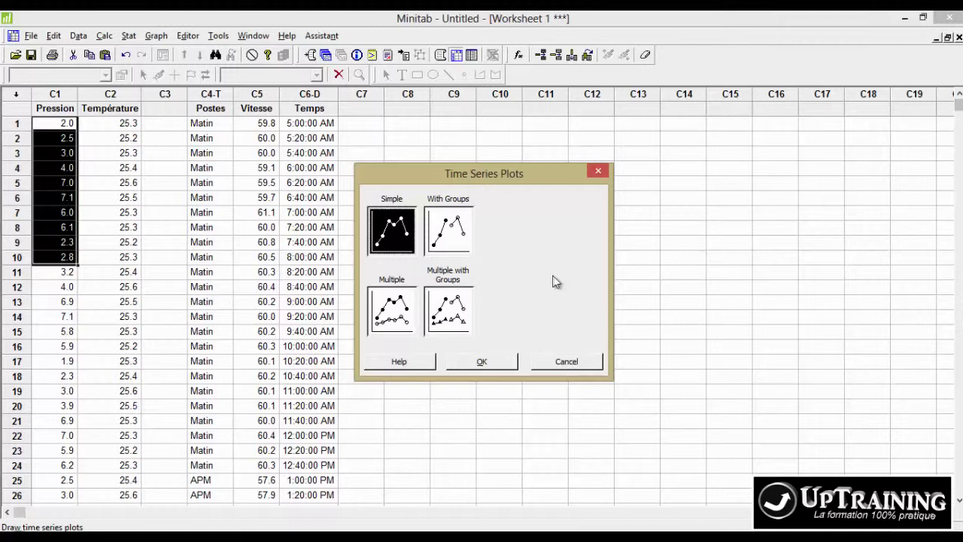
double_click(399, 226)
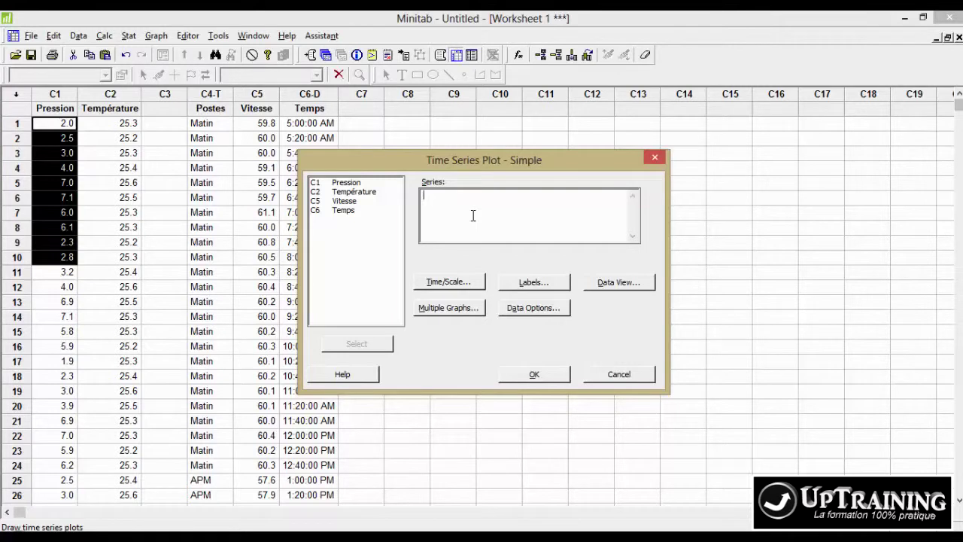
double_click(354, 184)
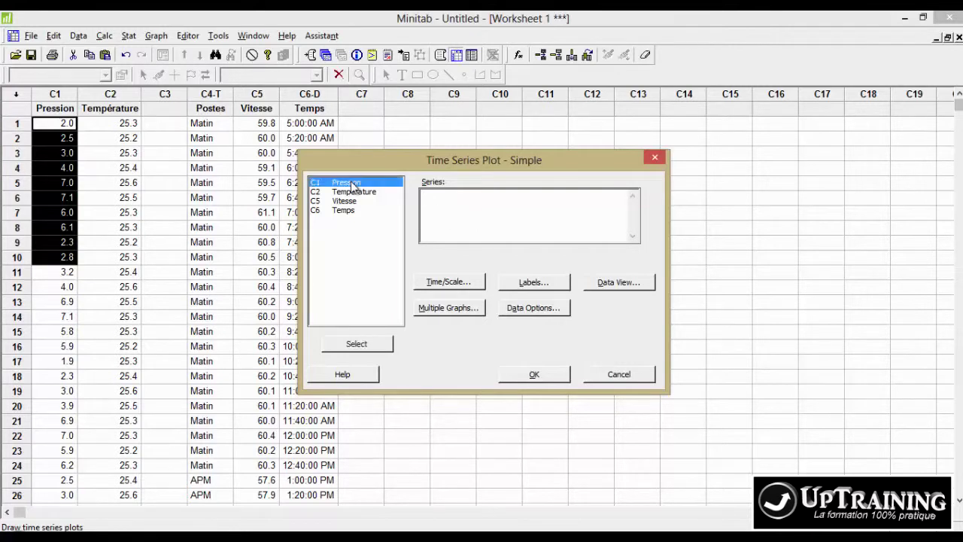
click(534, 375)
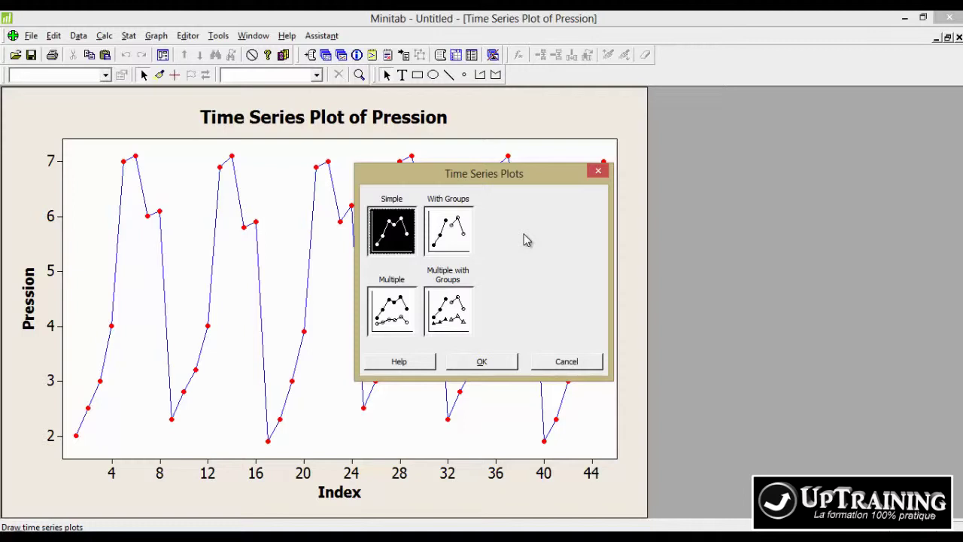
Create a time series plot with groups for Vitesse, using Postes as the categorical grouping variable.
click(445, 225)
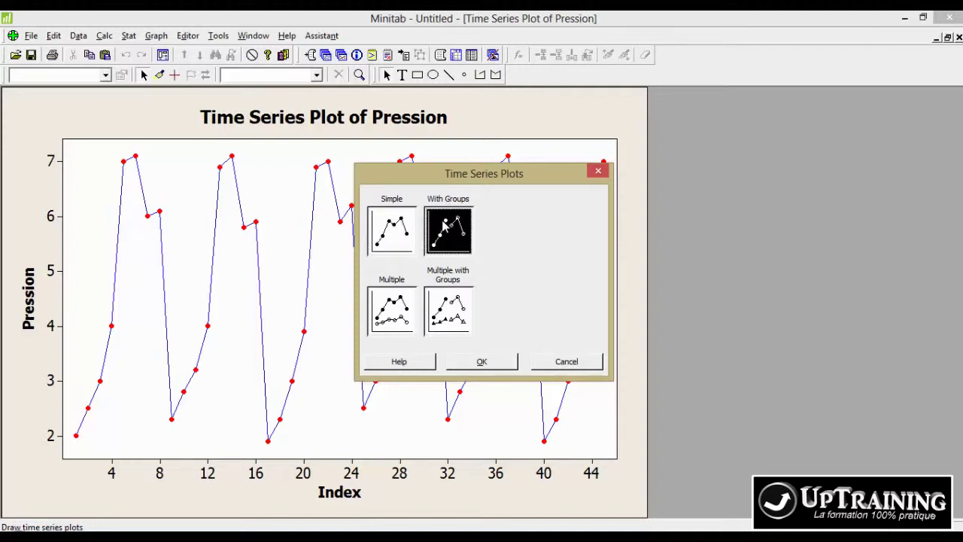
double_click(444, 224)
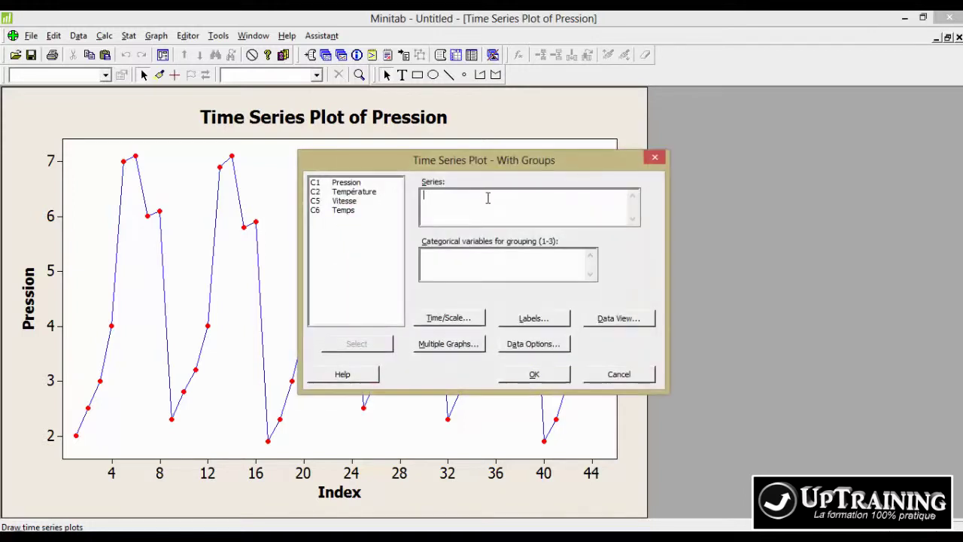
double_click(344, 201)
click(471, 270)
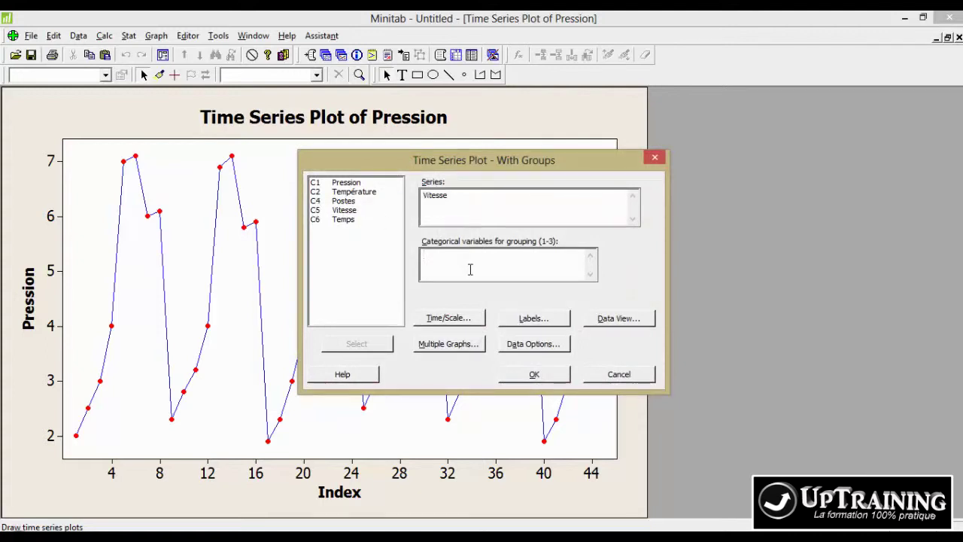
double_click(344, 201)
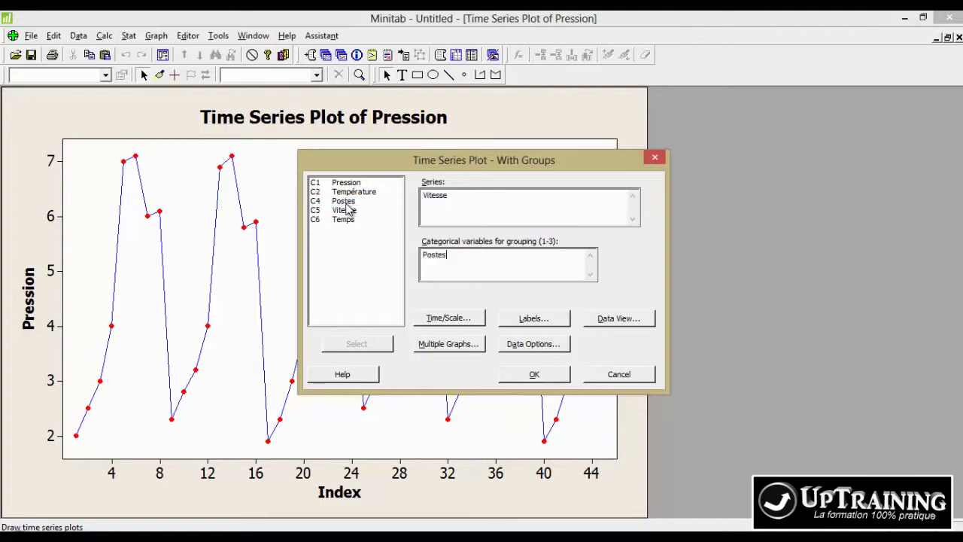
click(549, 372)
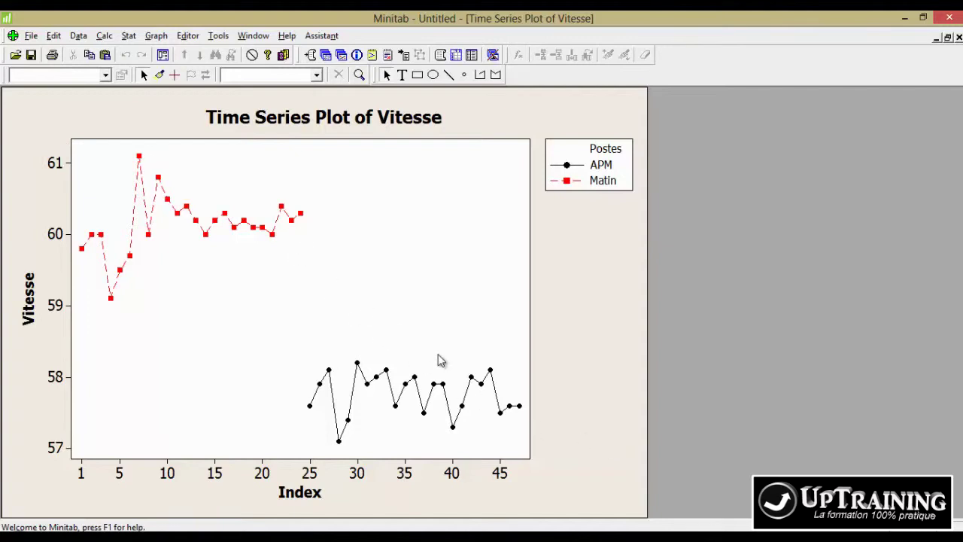
Regenerate the grouped Vitesse time series plot with a data increment of 20 on the index time scale.
click(399, 333)
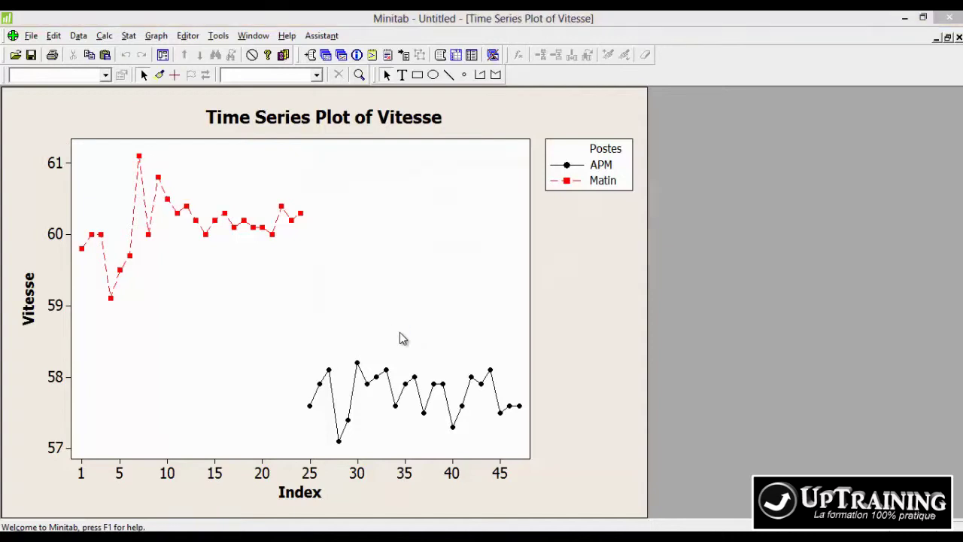
key(ctrl+e)
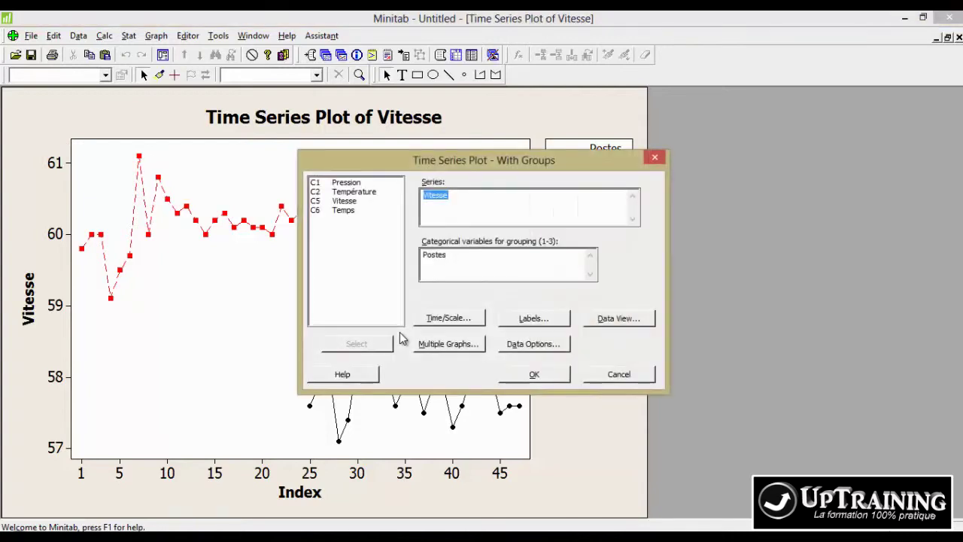
click(452, 318)
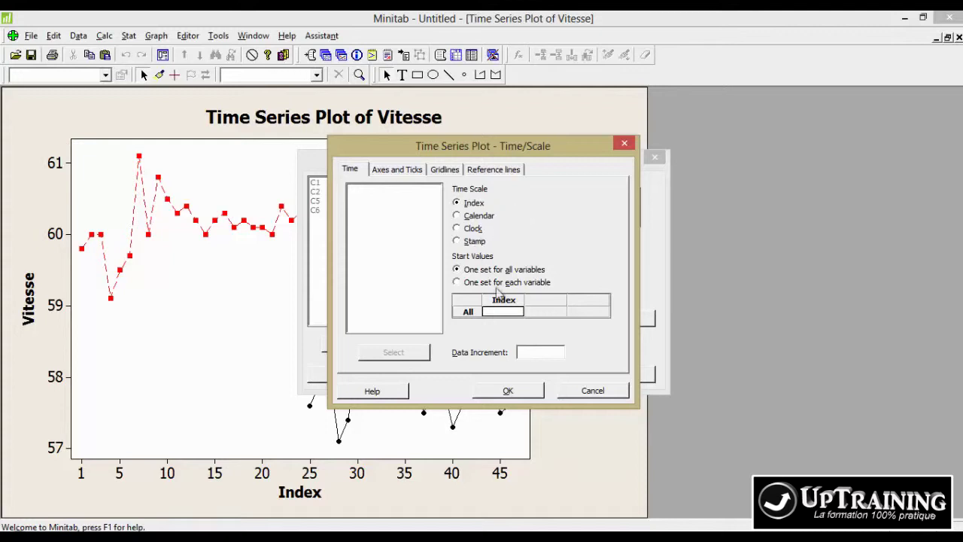
click(538, 356)
text(20)
click(511, 394)
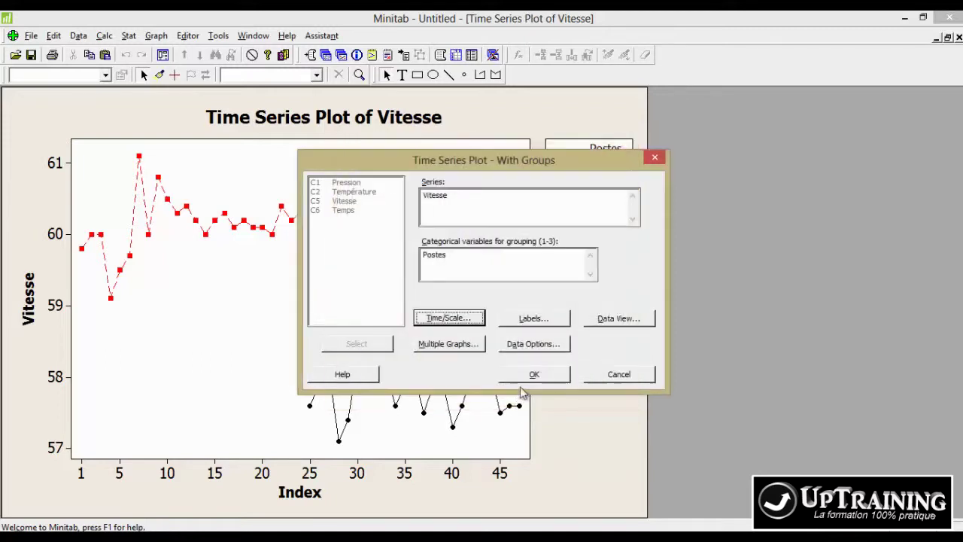
click(534, 376)
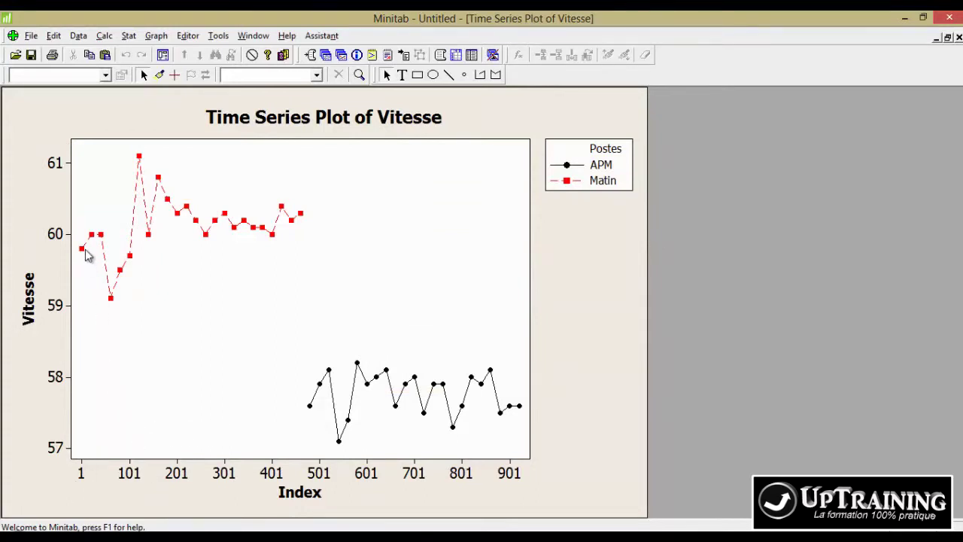
Reopen the grouped Vitesse plot's time scale settings and change the scale to Clock with Hour Minute units.
mouse_move(84, 254)
key(ctrl+e)
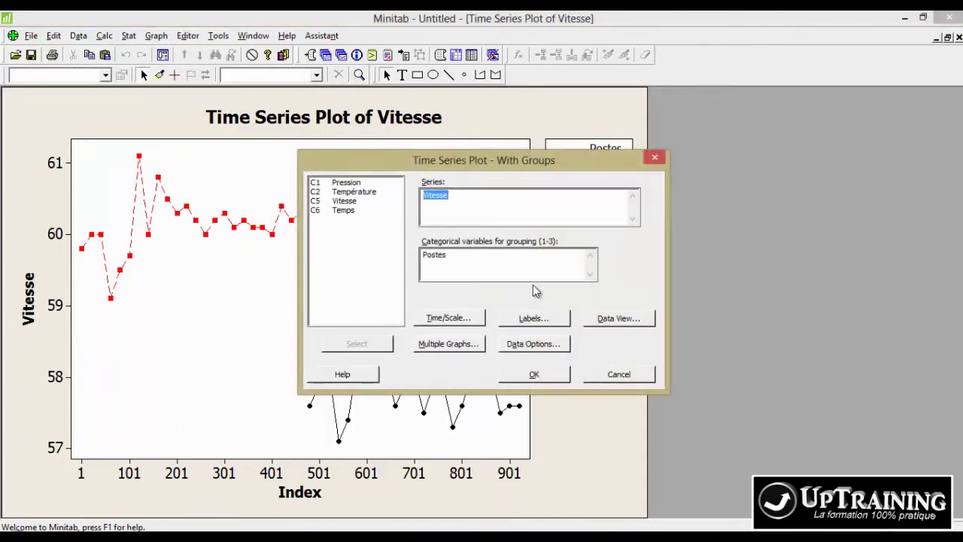
click(467, 317)
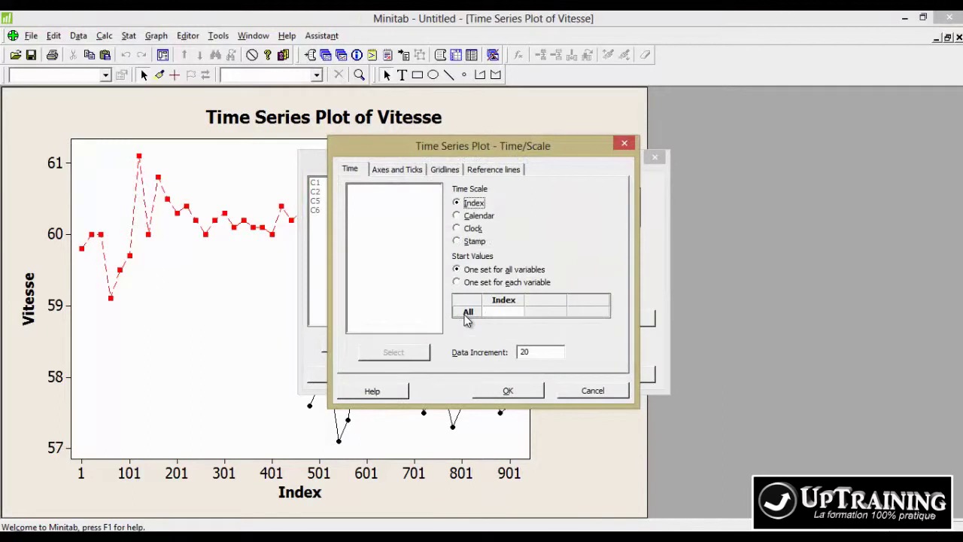
click(472, 229)
click(550, 230)
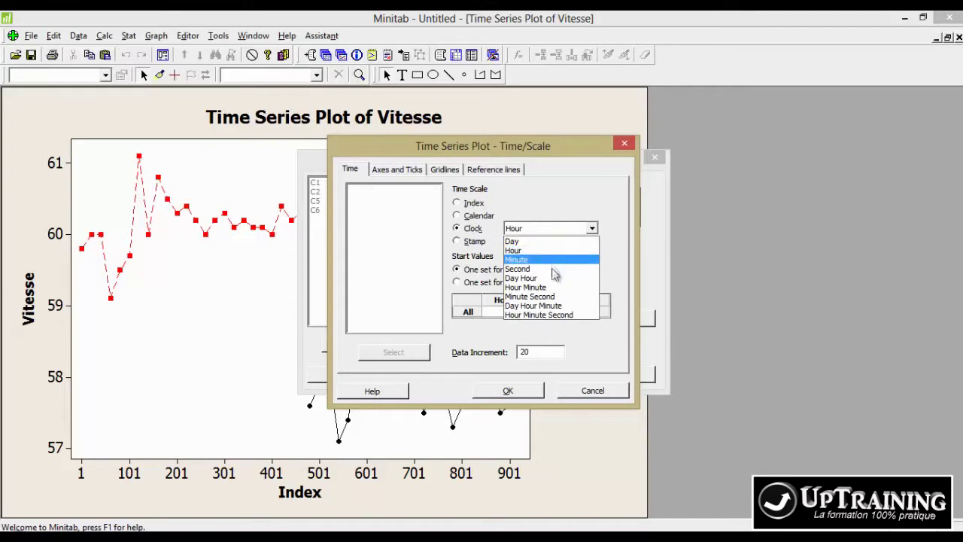
click(556, 288)
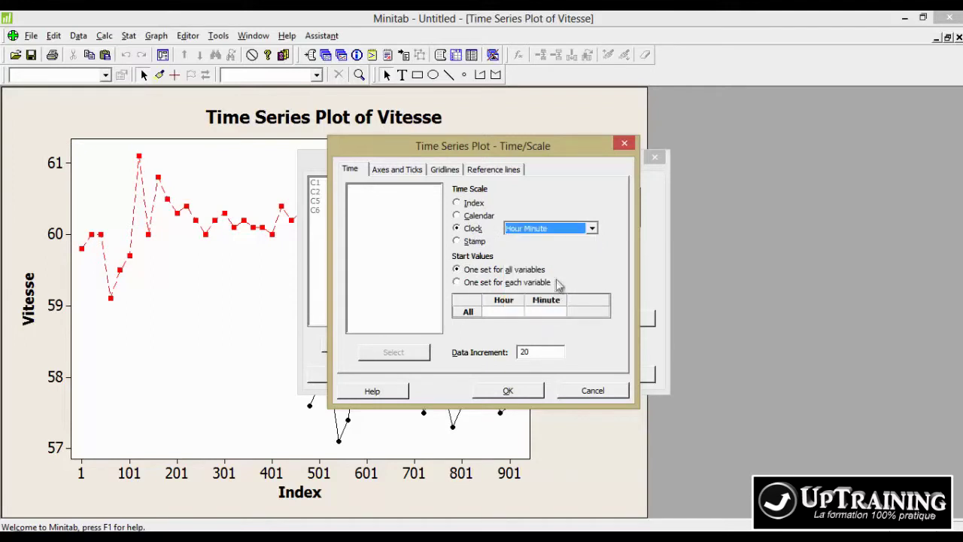
Set the clock start values to hour 5 and minute 00 for all variables, and generate the Vitesse plot.
click(510, 312)
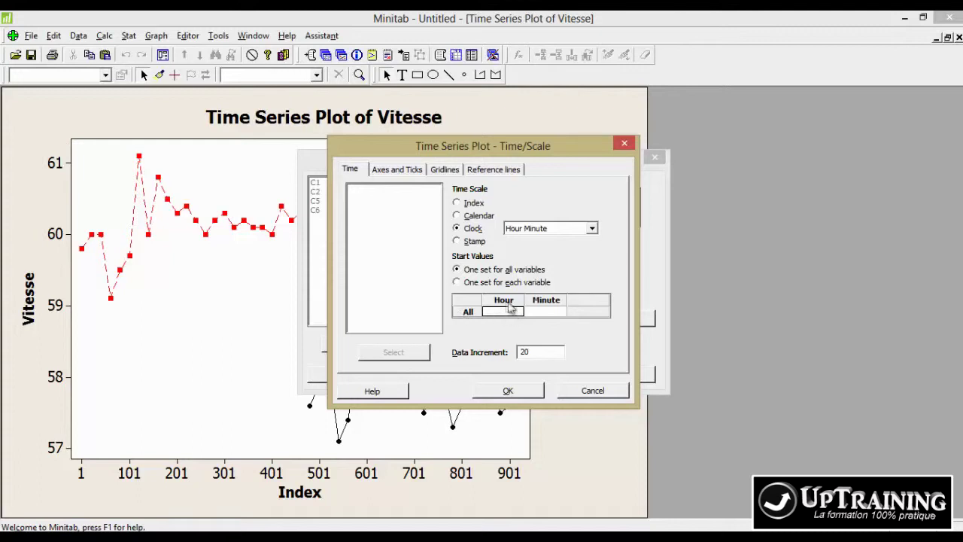
text(5)
click(538, 312)
text(00)
click(518, 391)
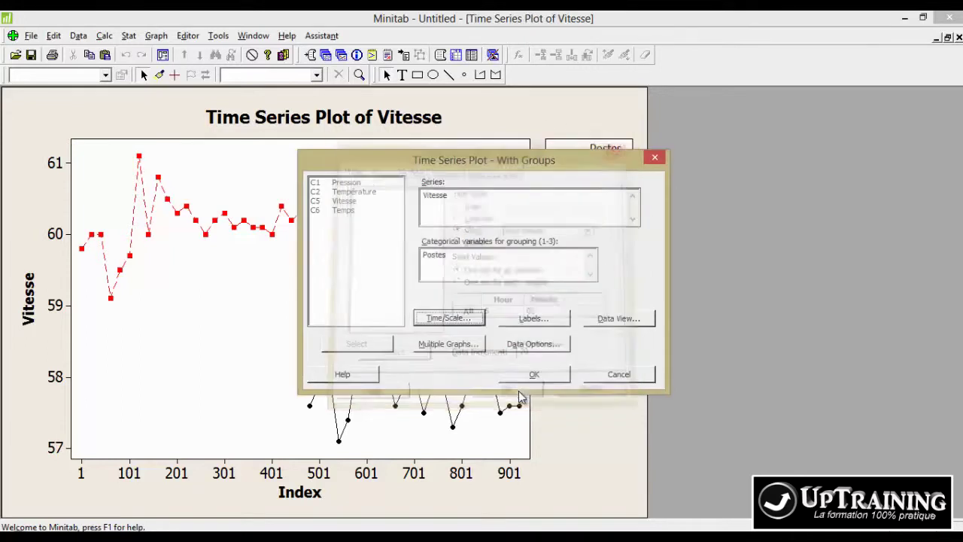
click(530, 373)
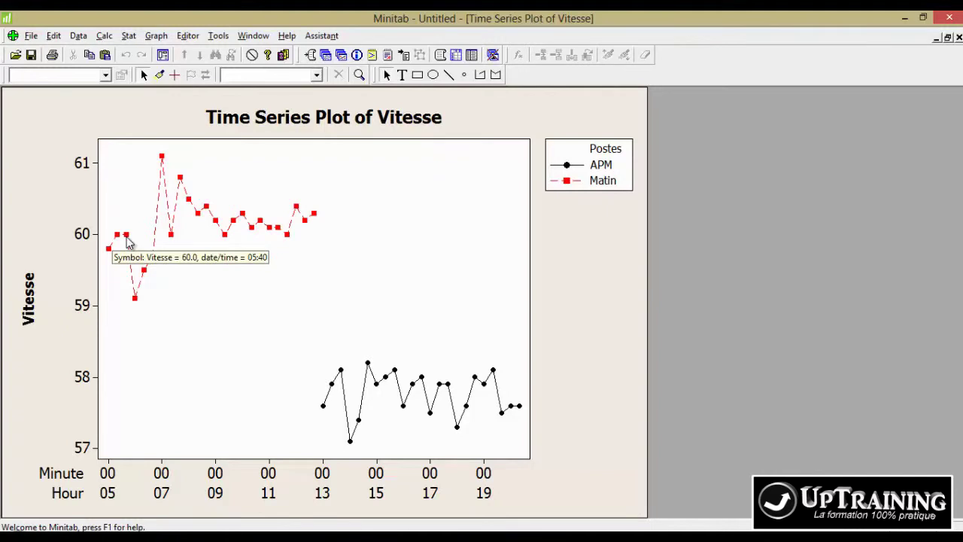
Regenerate the grouped Vitesse plot with a Stamp time scale that uses the Temps column.
click(370, 303)
key(ctrl+e)
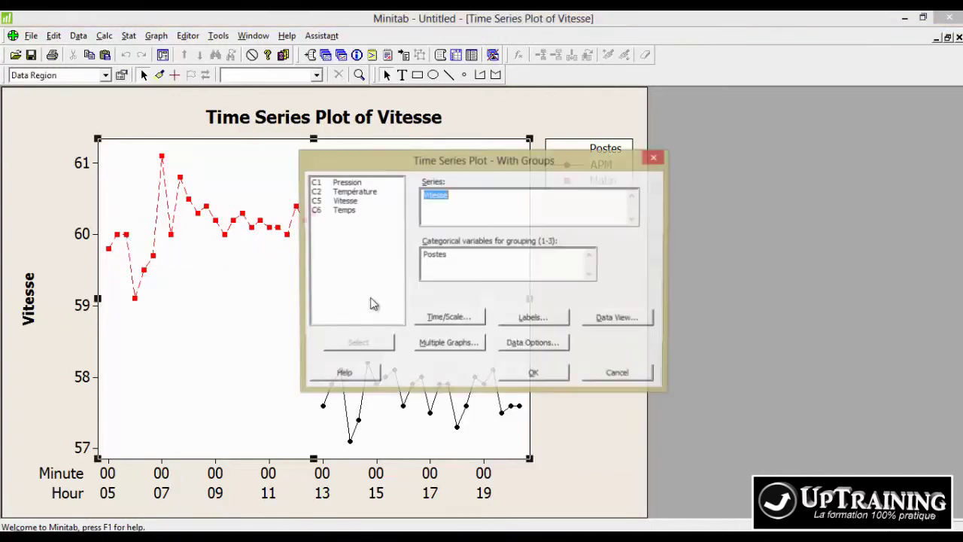
click(476, 319)
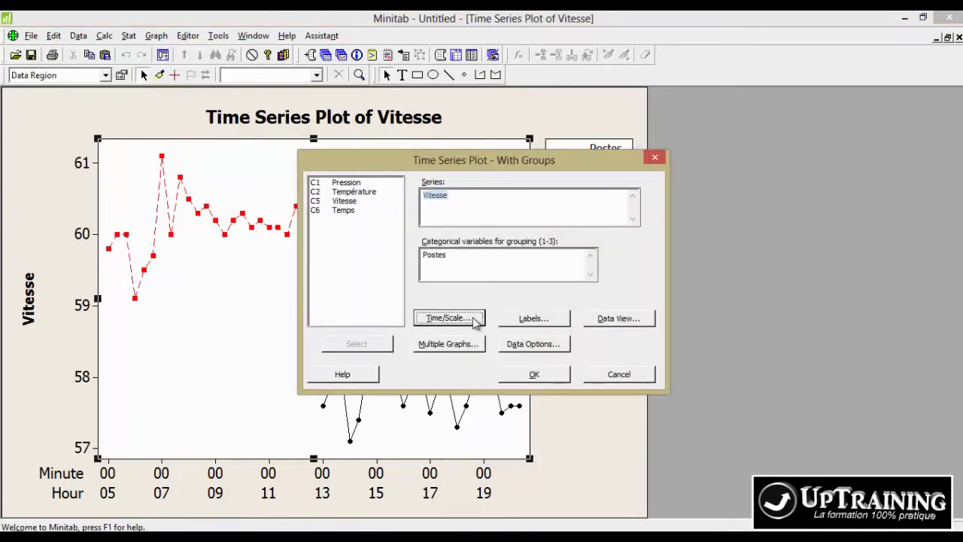
click(503, 311)
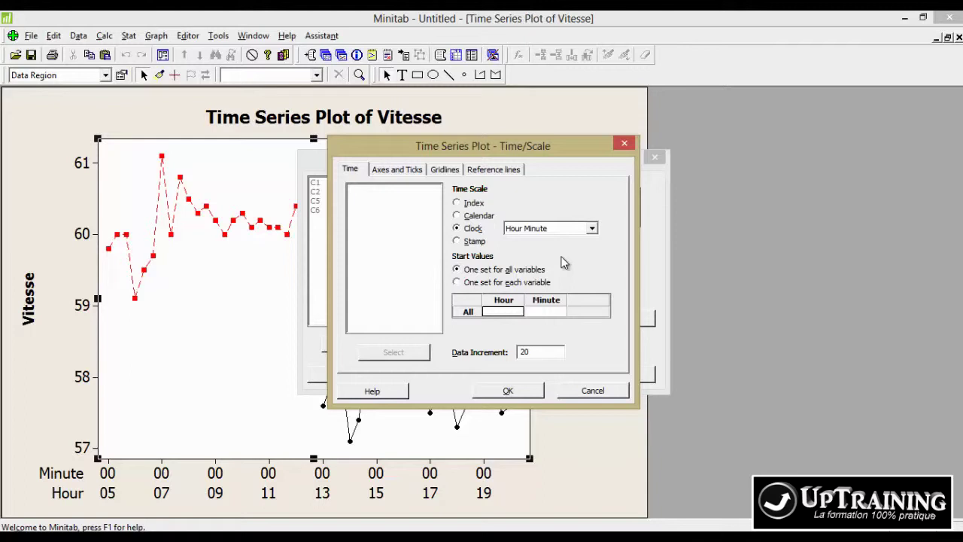
click(482, 242)
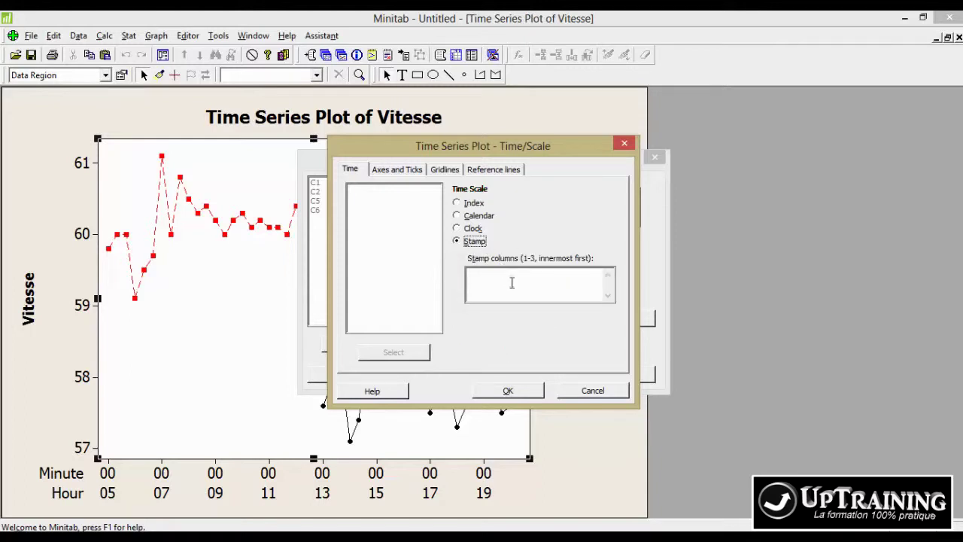
click(511, 282)
double_click(389, 228)
click(508, 391)
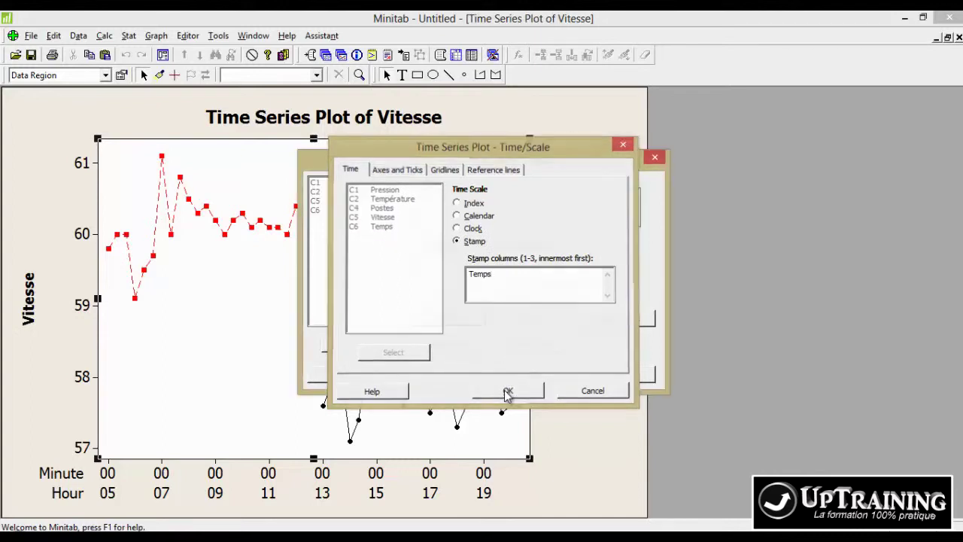
click(531, 375)
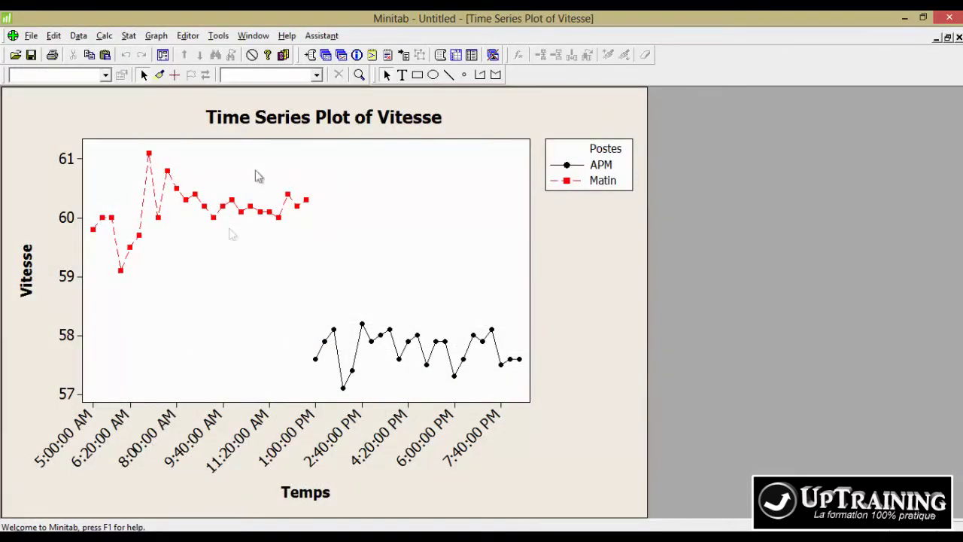
Examine the Temps and Vitesse entries over the first ten rows of Worksheet 1.
click(326, 58)
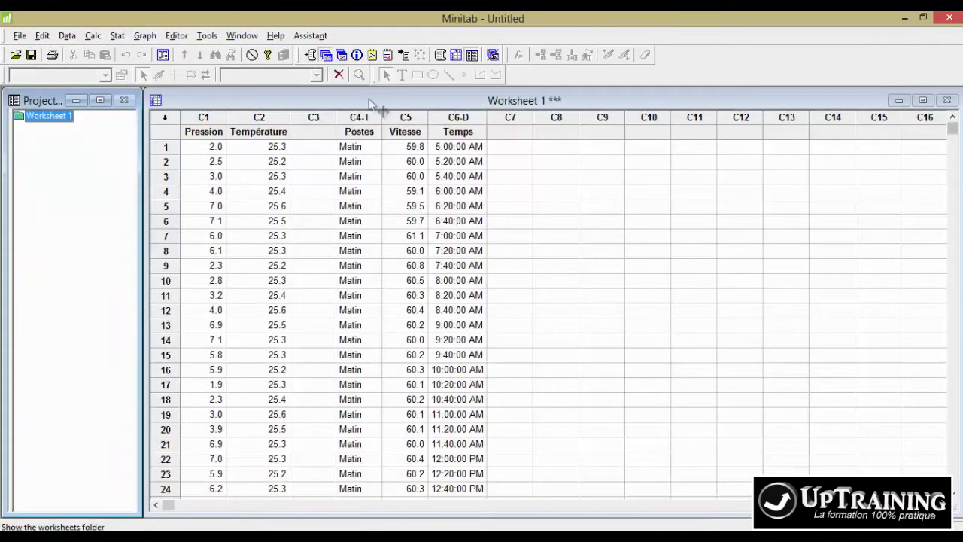
click(454, 147)
key(Down)
key(Down)
key(Down)
key(Down)
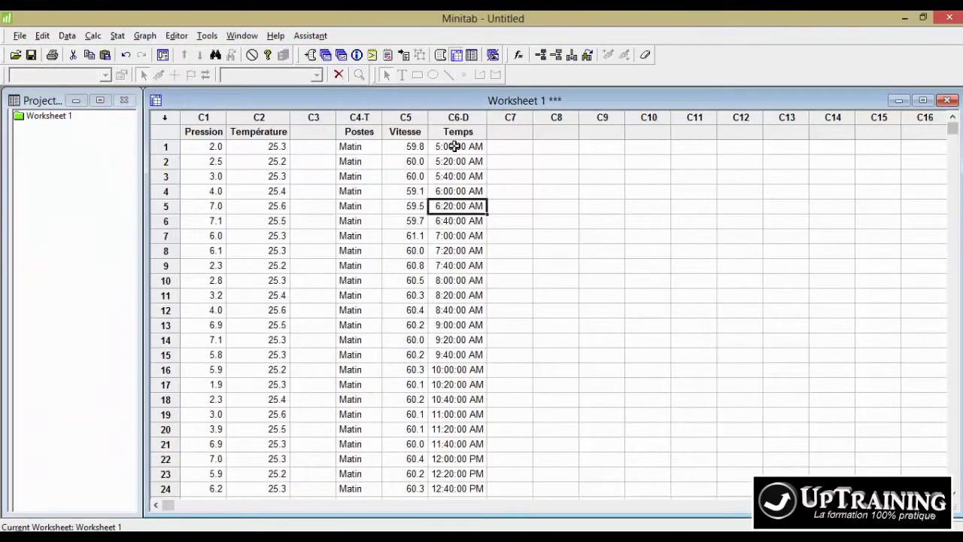
key(Left)
key(Right)
key(Down)
key(Down)
key(Down)
key(Down)
key(Down)
key(Left)
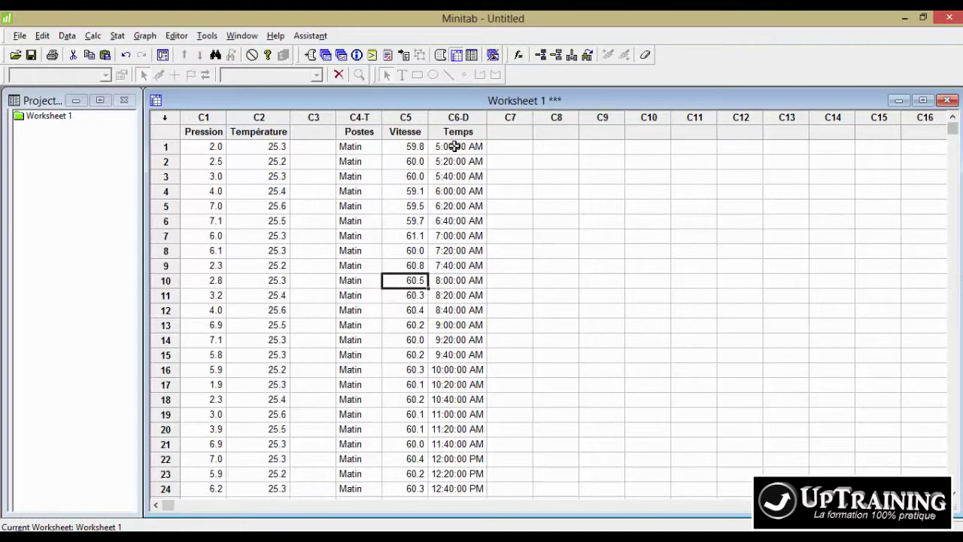
Create a Multiple time series plot with Pression and Température as the series.
click(145, 35)
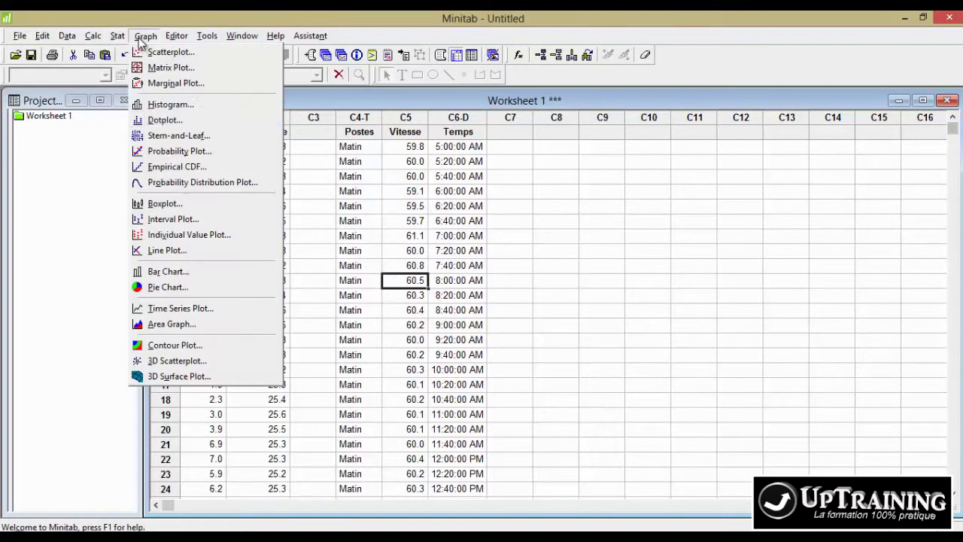
click(181, 308)
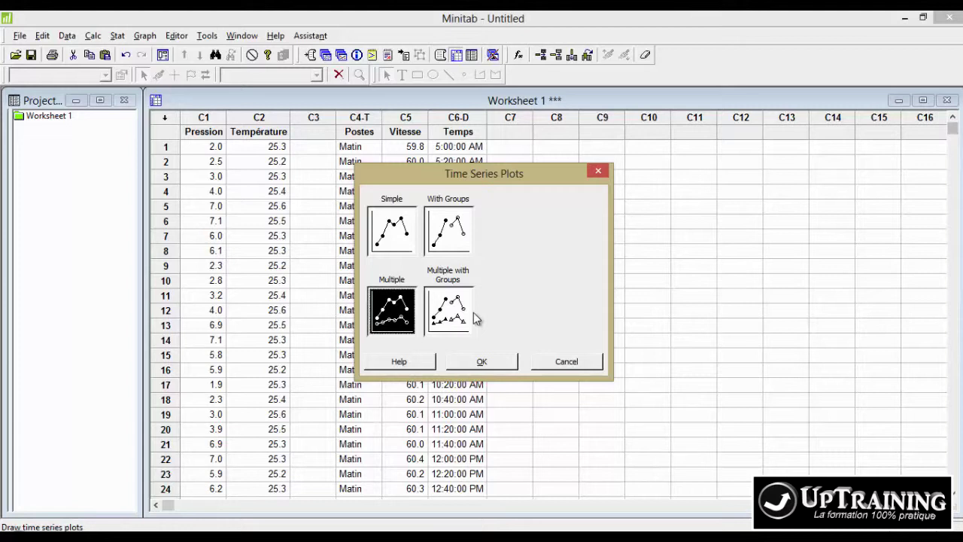
double_click(384, 315)
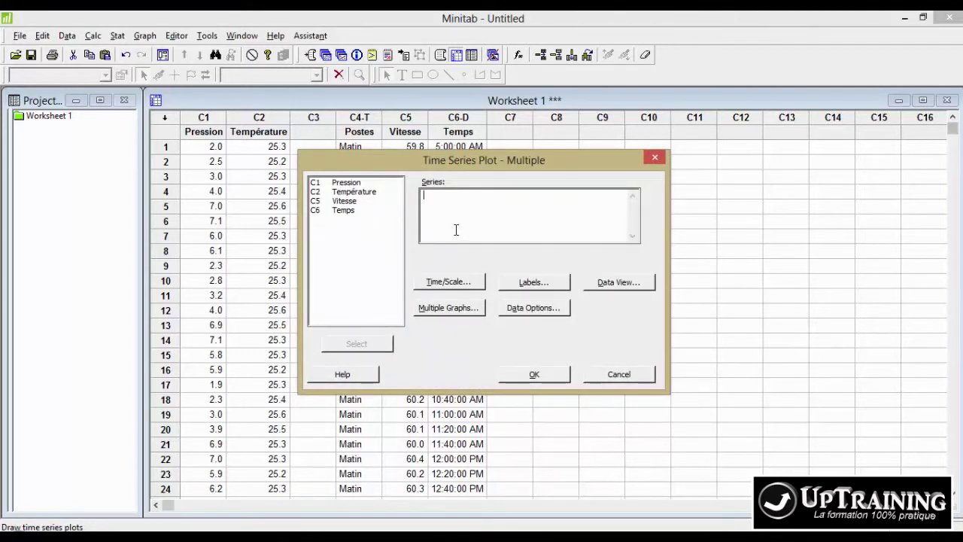
double_click(352, 184)
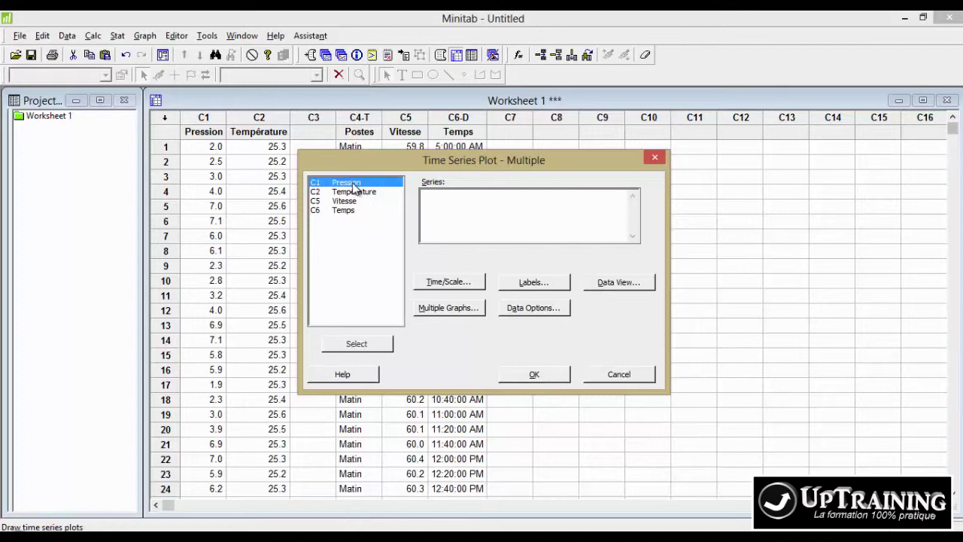
double_click(360, 193)
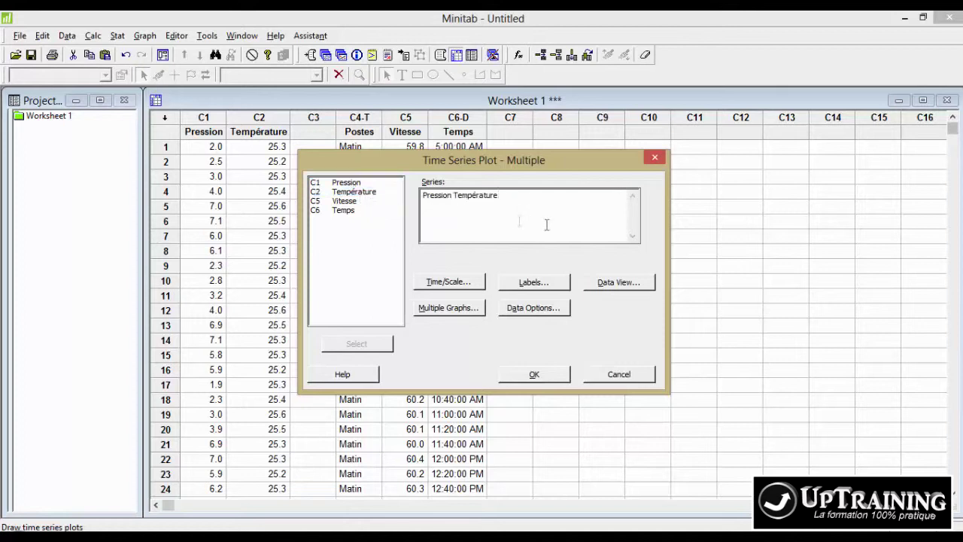
click(535, 378)
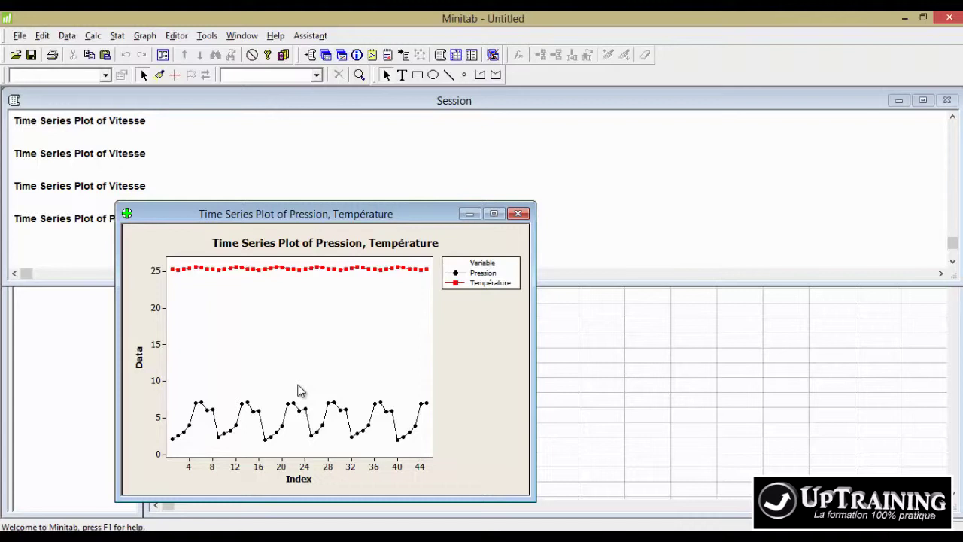
Assign the Température variable to a secondary Y scale in the Pression and Température plot.
double_click(155, 312)
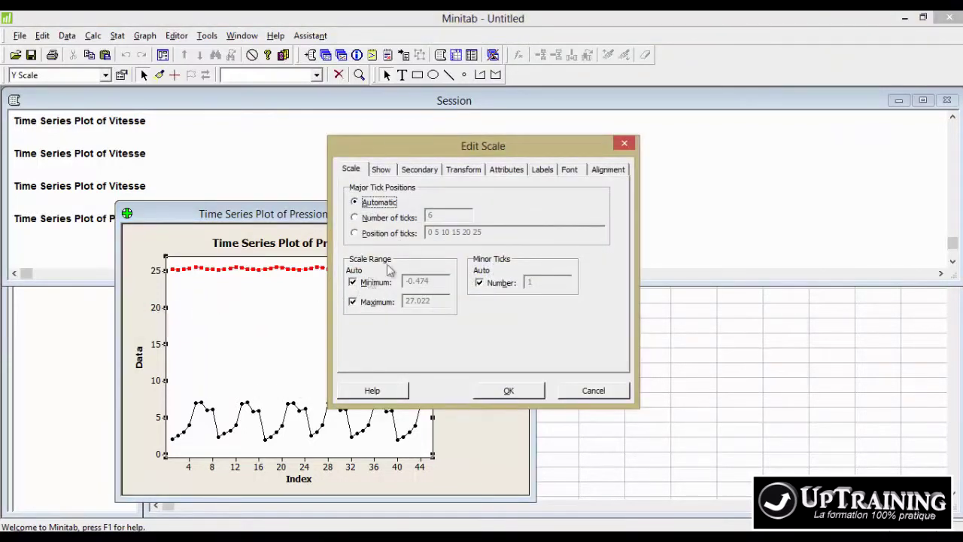
click(420, 169)
click(521, 237)
click(547, 237)
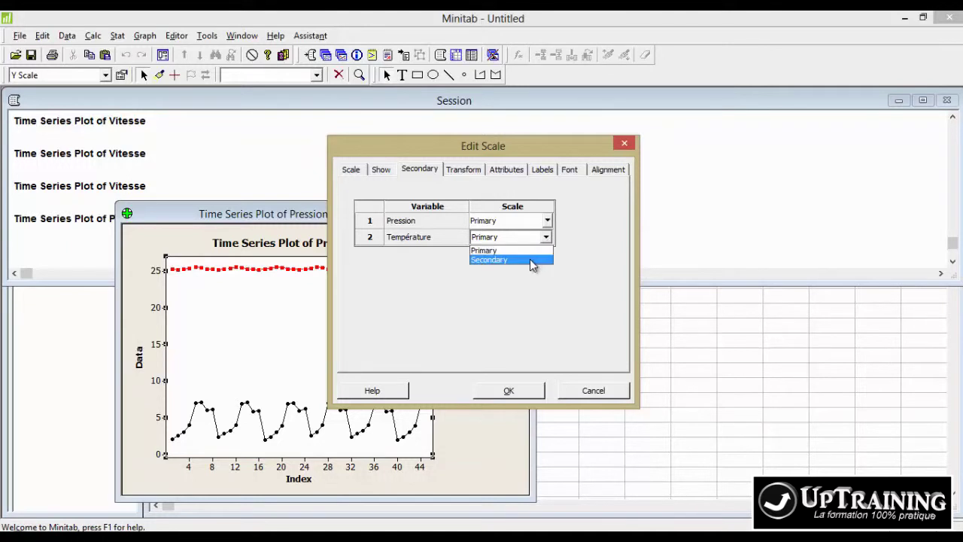
click(531, 261)
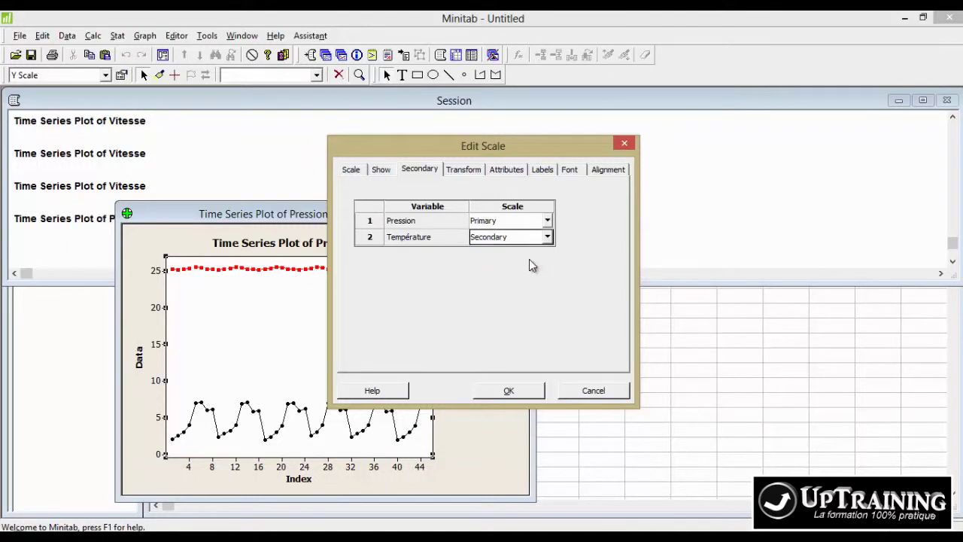
click(527, 390)
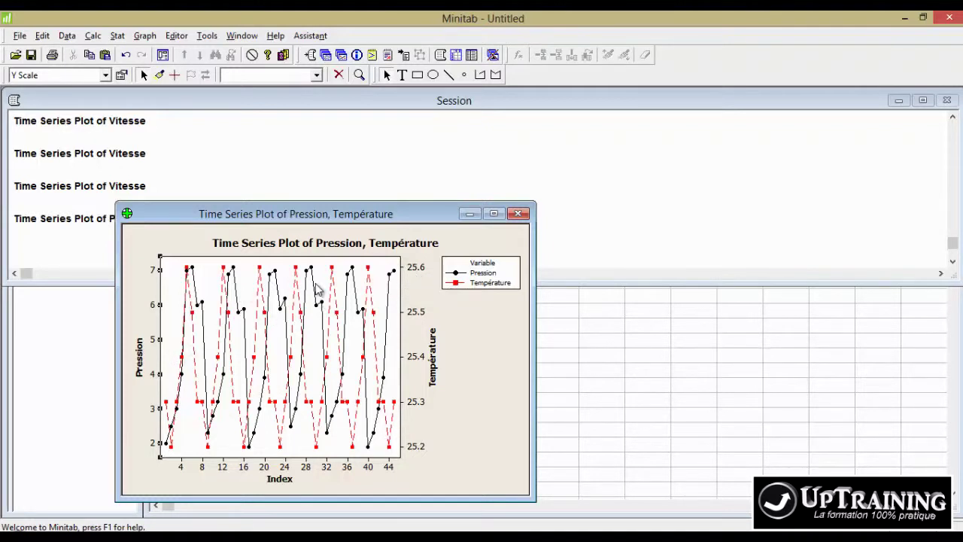
Set the minimum of the secondary Température scale to 23.
click(417, 317)
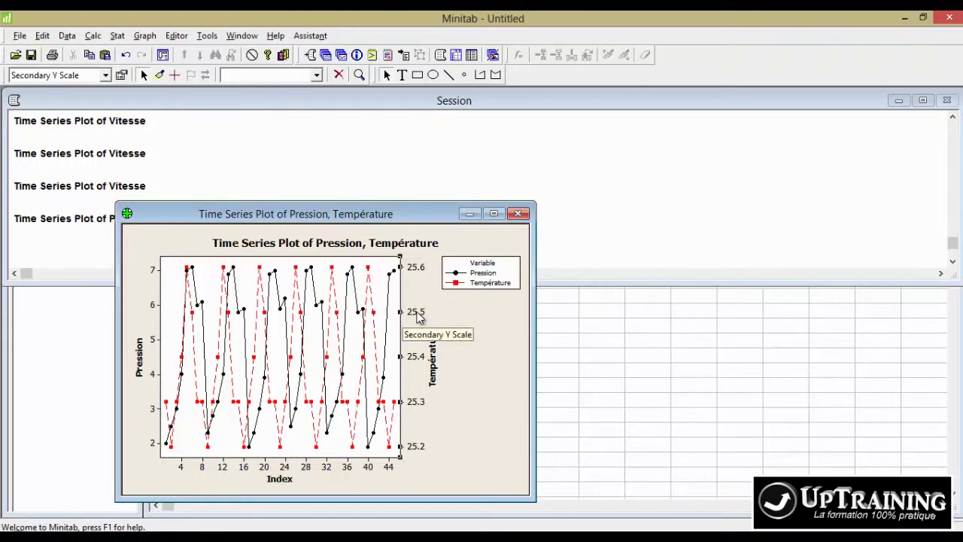
double_click(418, 317)
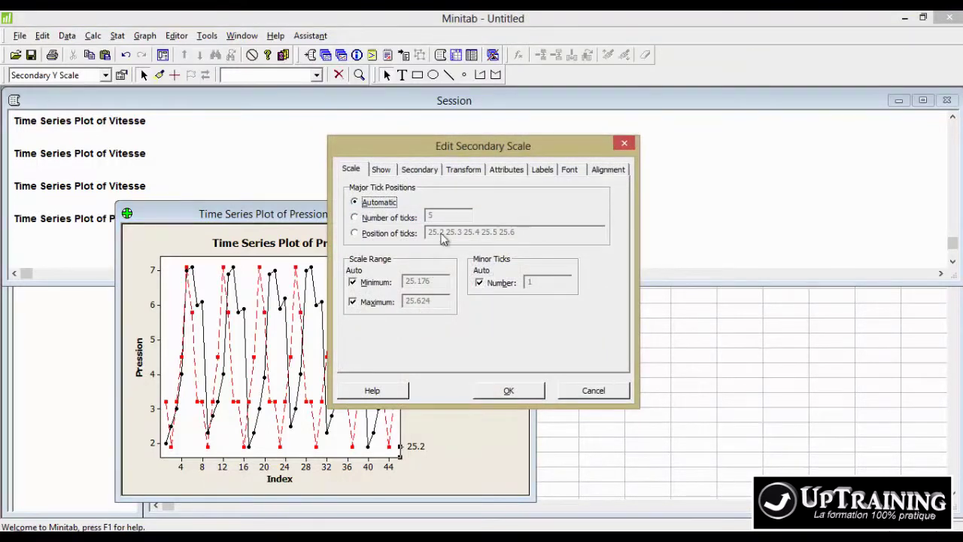
click(362, 288)
drag(443, 283, 381, 289)
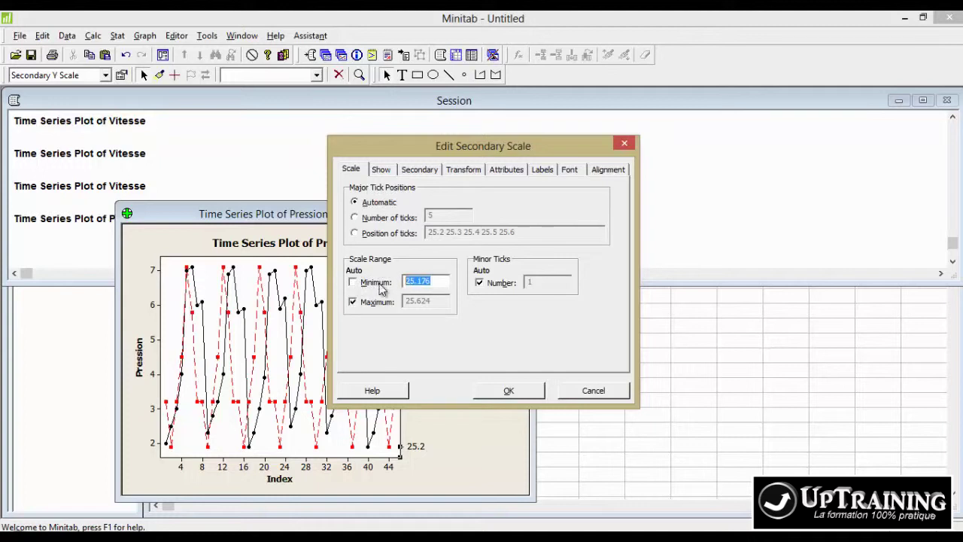
text(23)
click(512, 388)
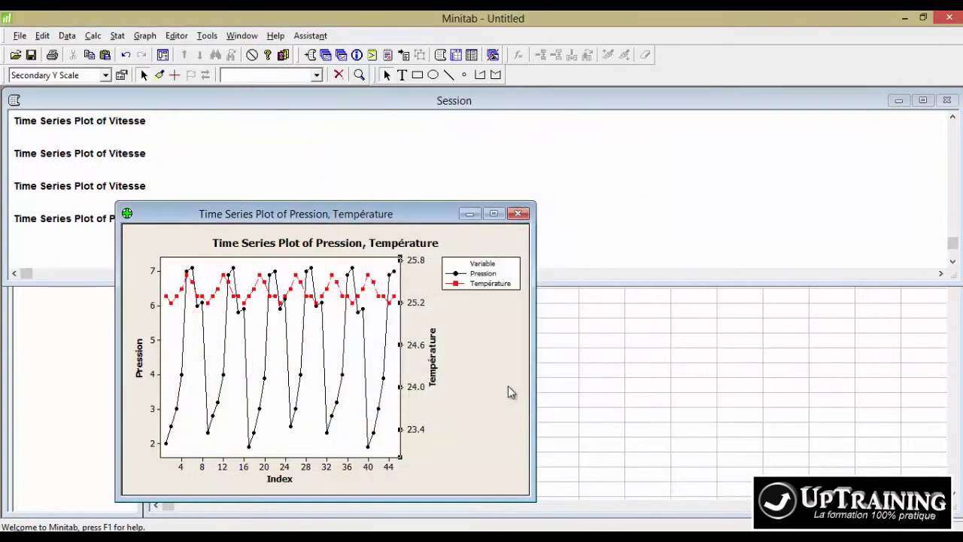
Set the maximum of the primary Pression scale to 9.
double_click(159, 341)
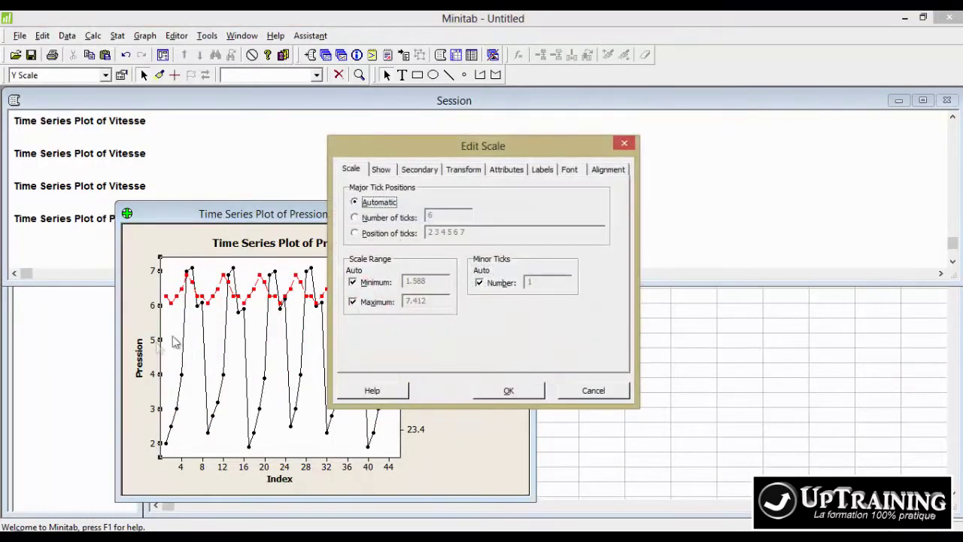
click(376, 302)
drag(426, 301, 393, 303)
key(Delete)
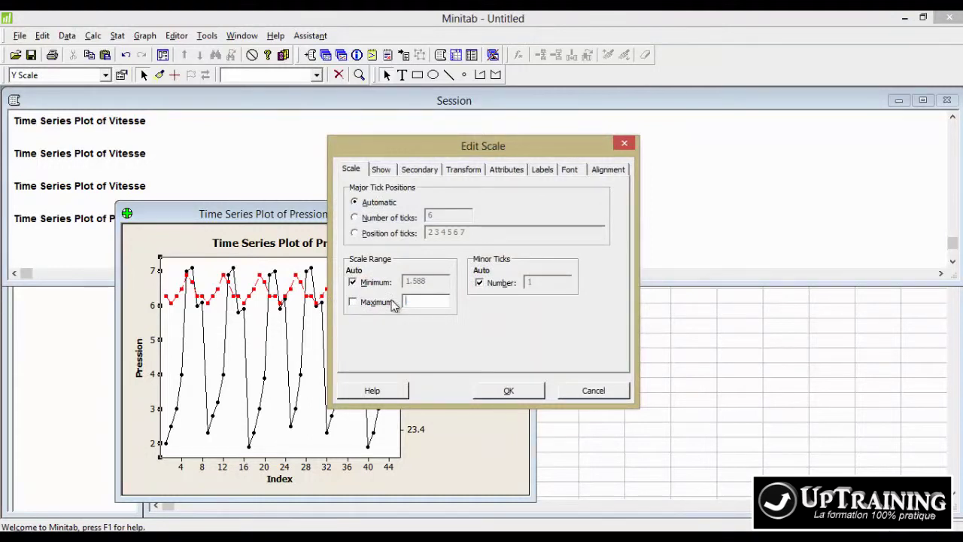
text(9)
click(524, 390)
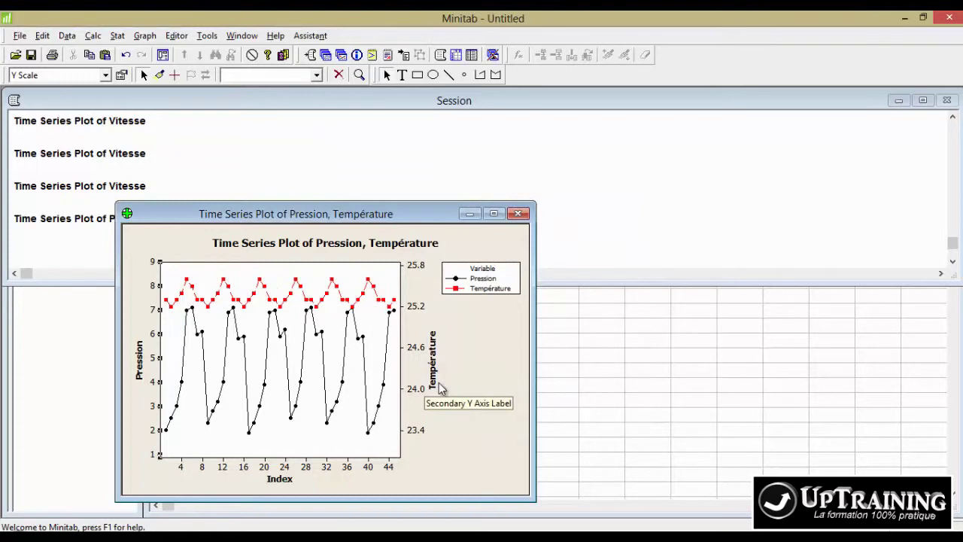